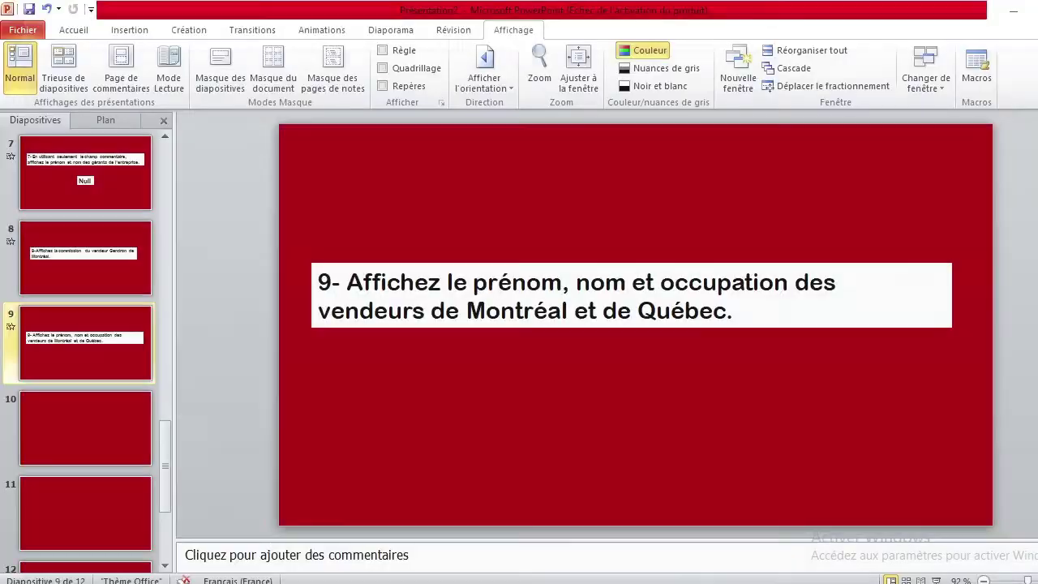
Minimize the open windows and open the exercices-access2010-1 database from the Téléchargements folder.
click(1014, 10)
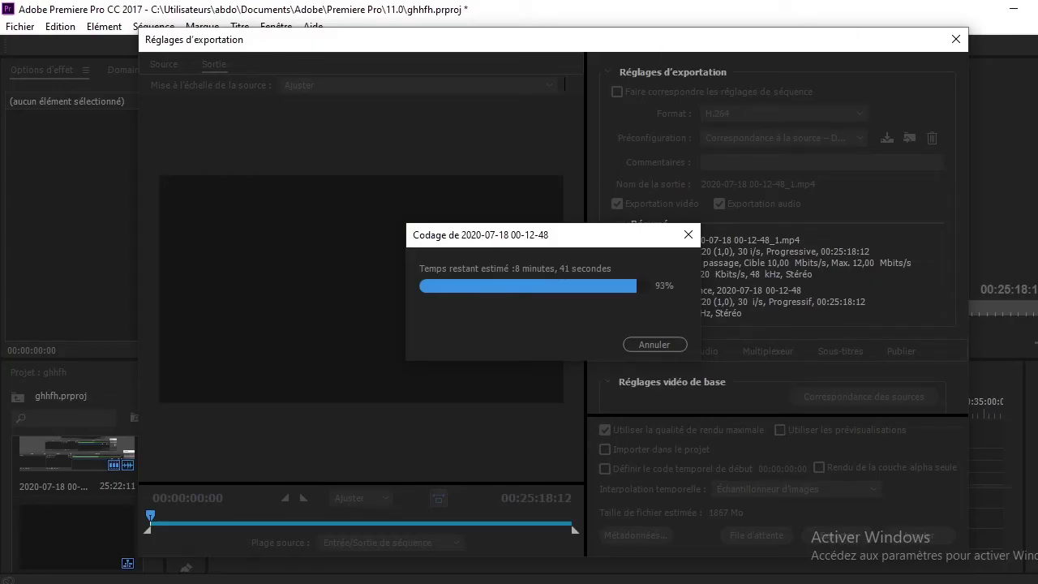
click(1014, 9)
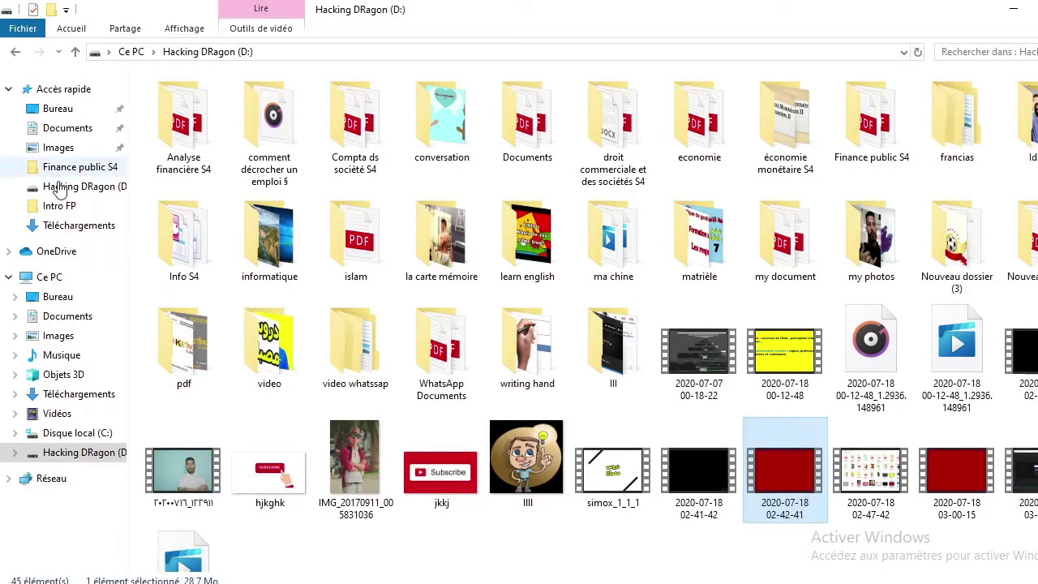
click(64, 233)
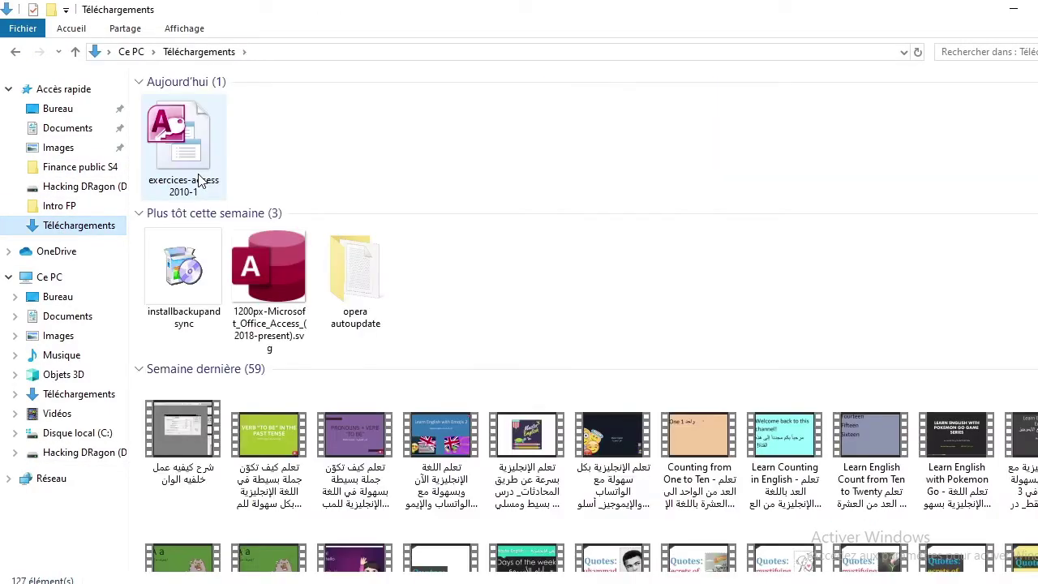
click(199, 180)
double_click(199, 180)
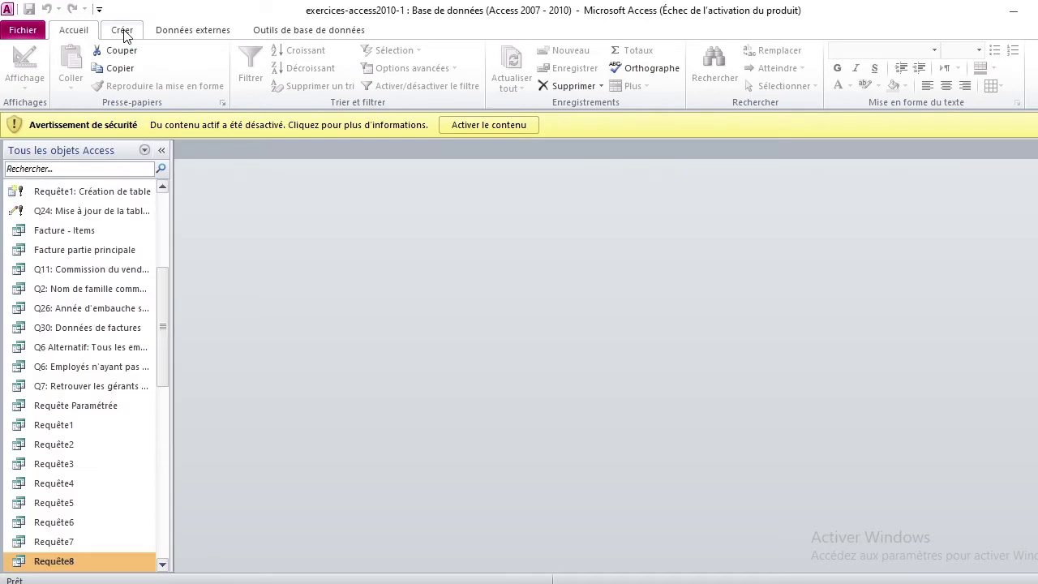
Create a new query in design view with the Employés table and enlarge its field list to show all fields.
click(123, 31)
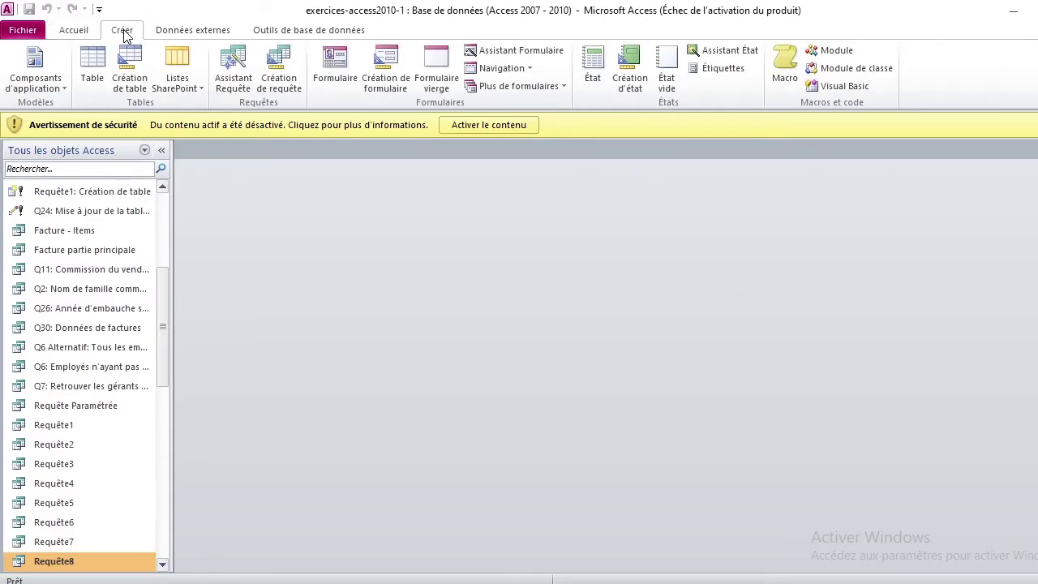
click(289, 84)
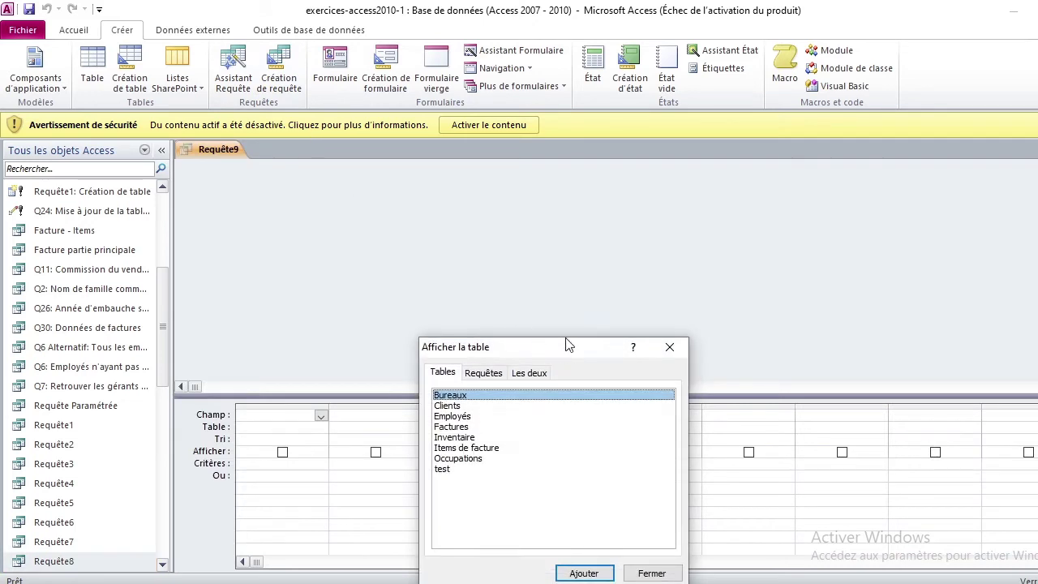
drag(567, 345, 544, 34)
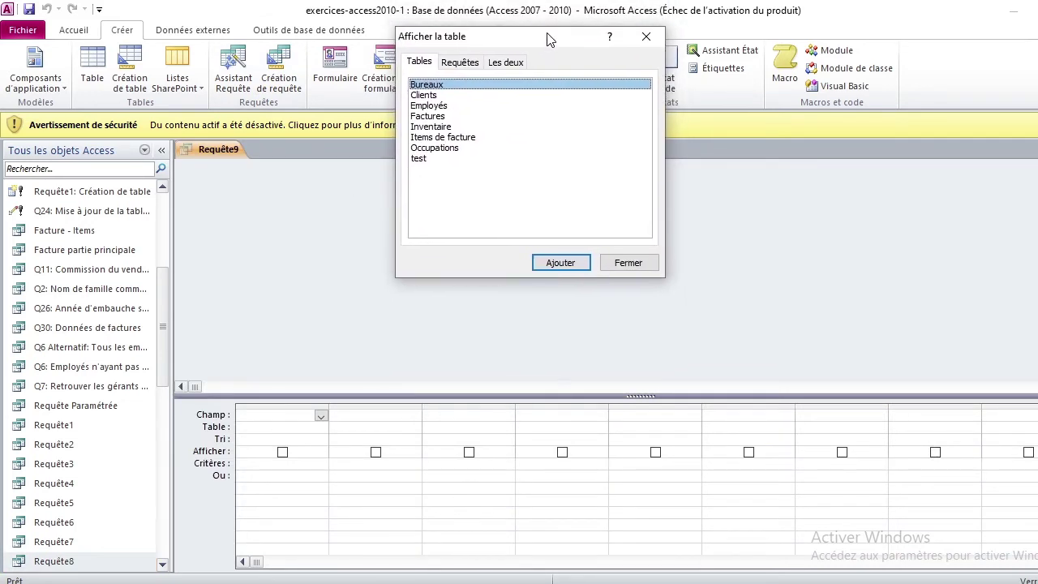
click(444, 107)
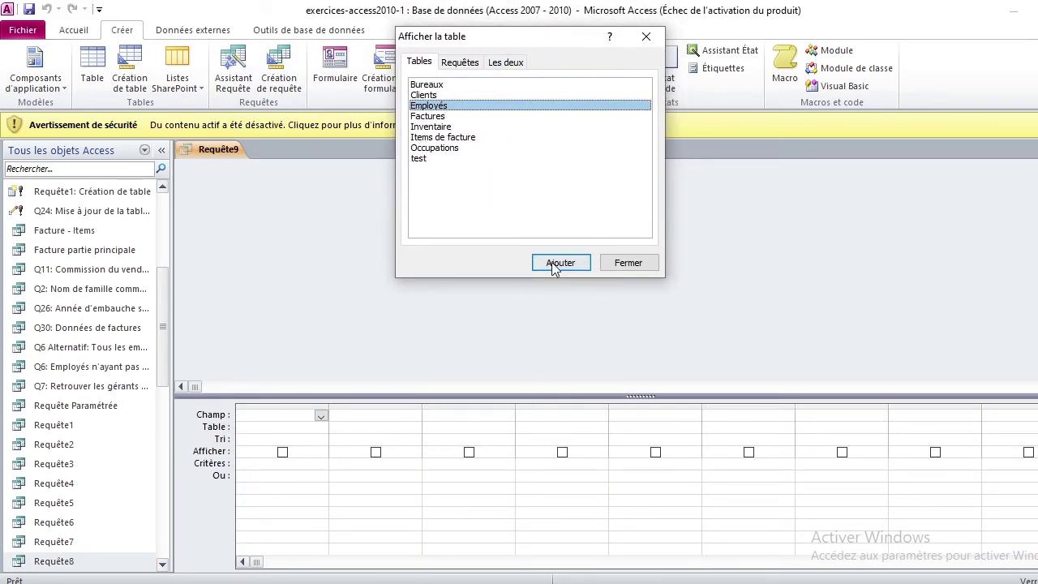
click(559, 264)
click(640, 264)
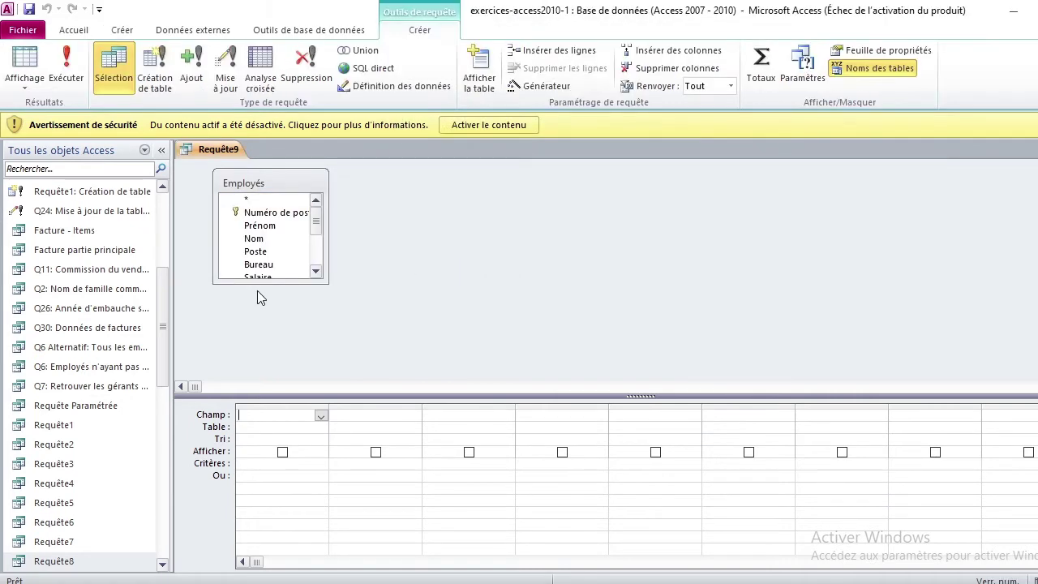
drag(267, 282, 281, 375)
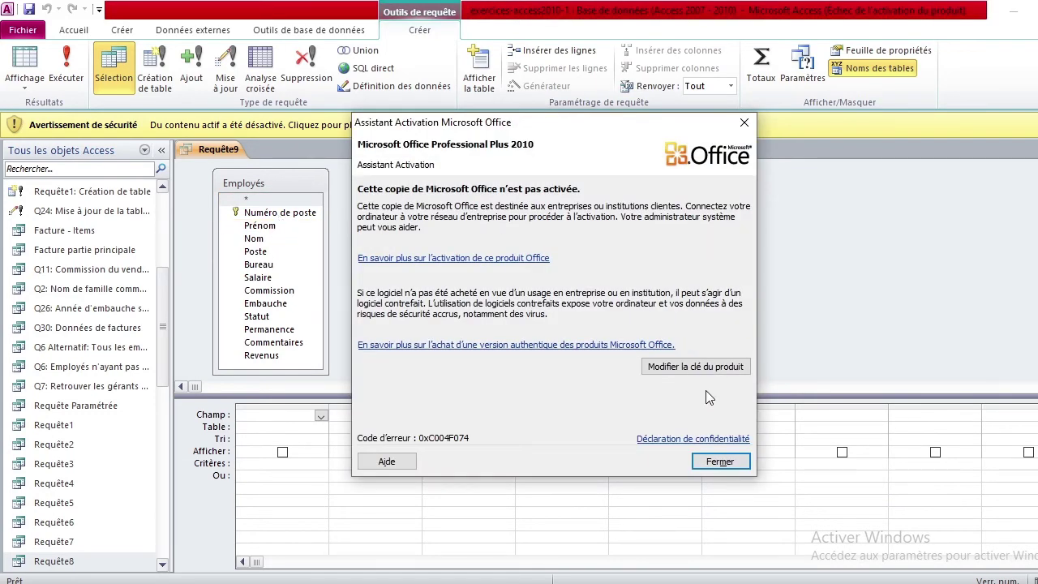
click(720, 461)
Add the Prénom, Nom, Poste and Bureau fields of the Employés table to the query grid.
double_click(272, 225)
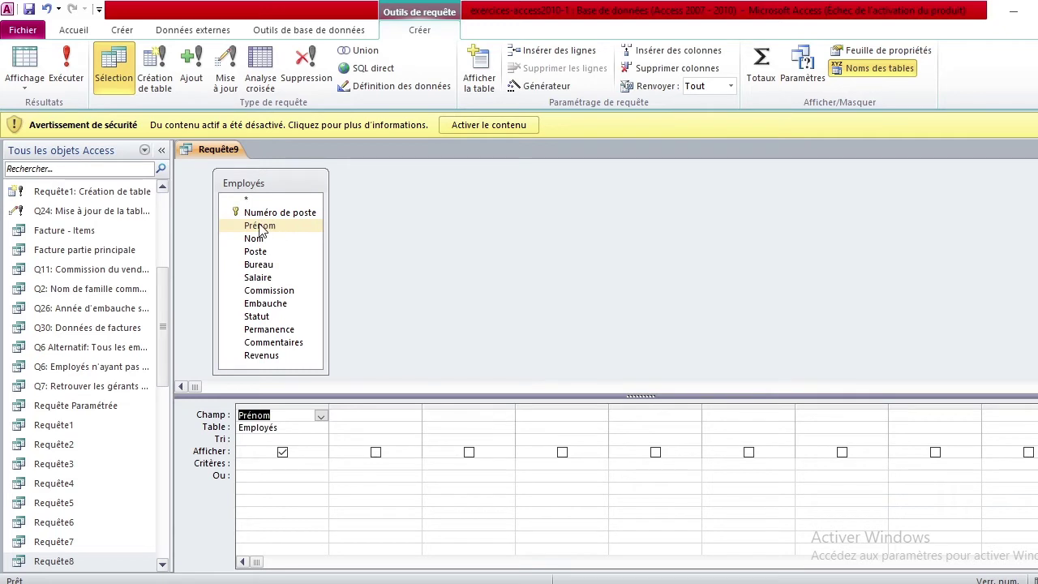
double_click(276, 240)
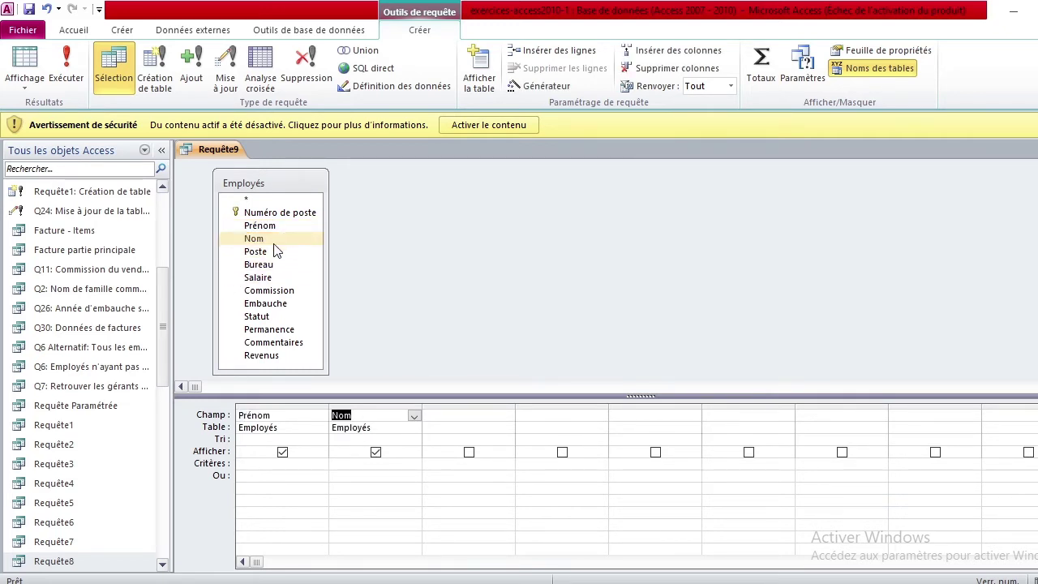
click(275, 255)
double_click(275, 255)
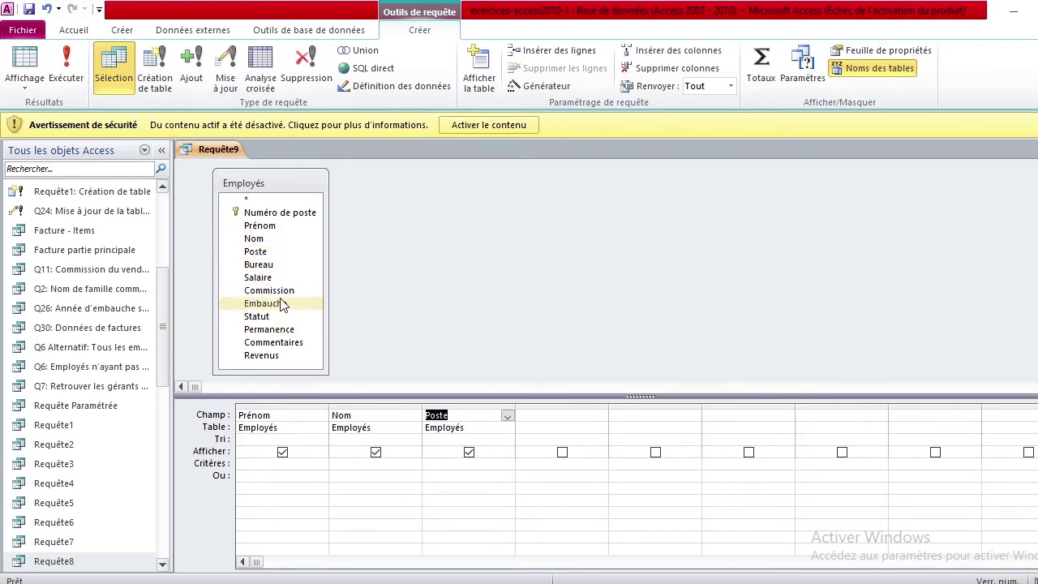
drag(275, 268, 549, 424)
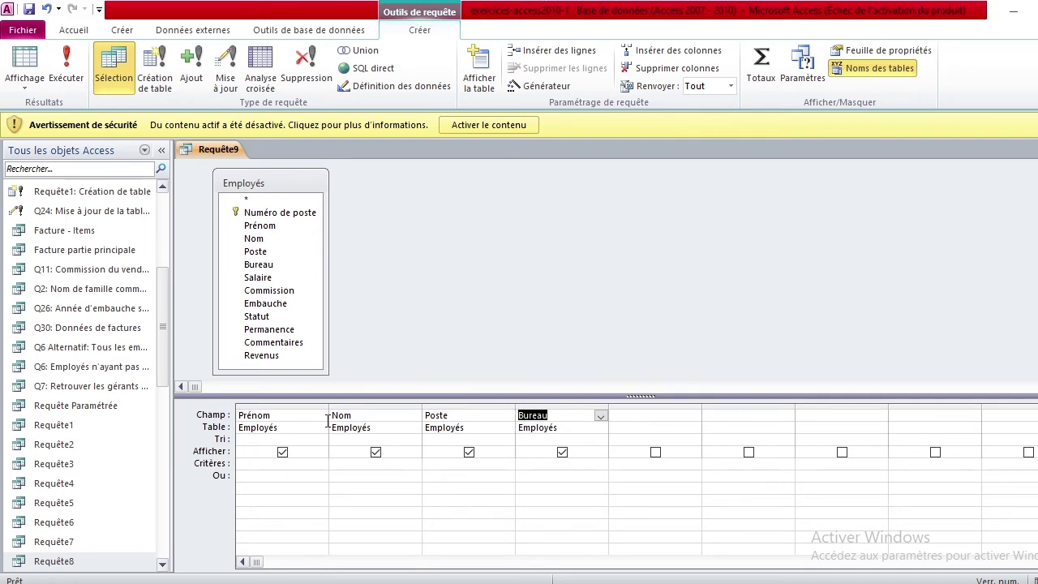
click(559, 419)
Set the Poste field's criterion to Vendeur and widen the Bureau column in the query grid.
click(444, 471)
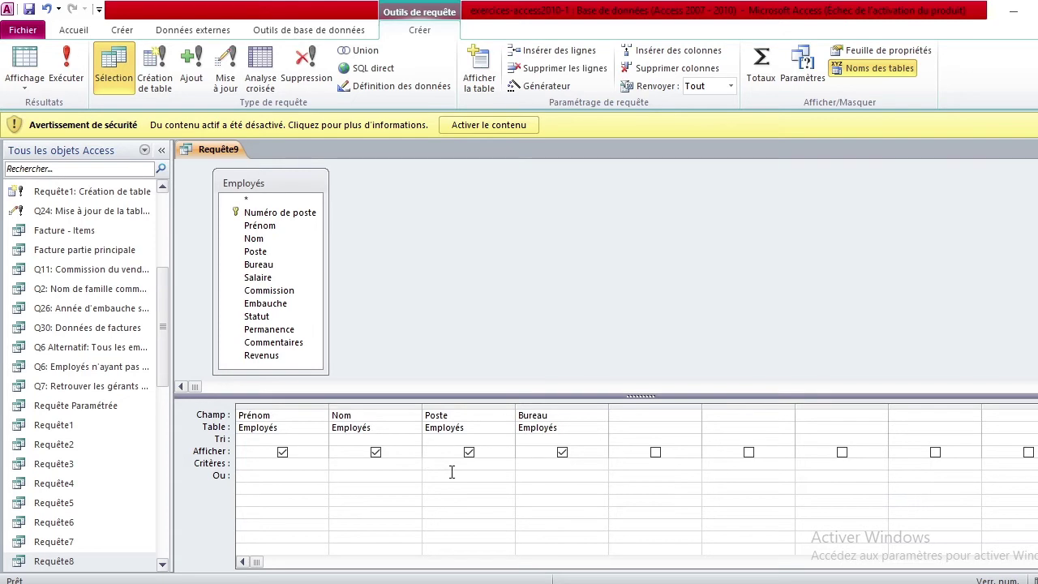
key(Caps_Lock)
text(V)
key(Caps_Lock)
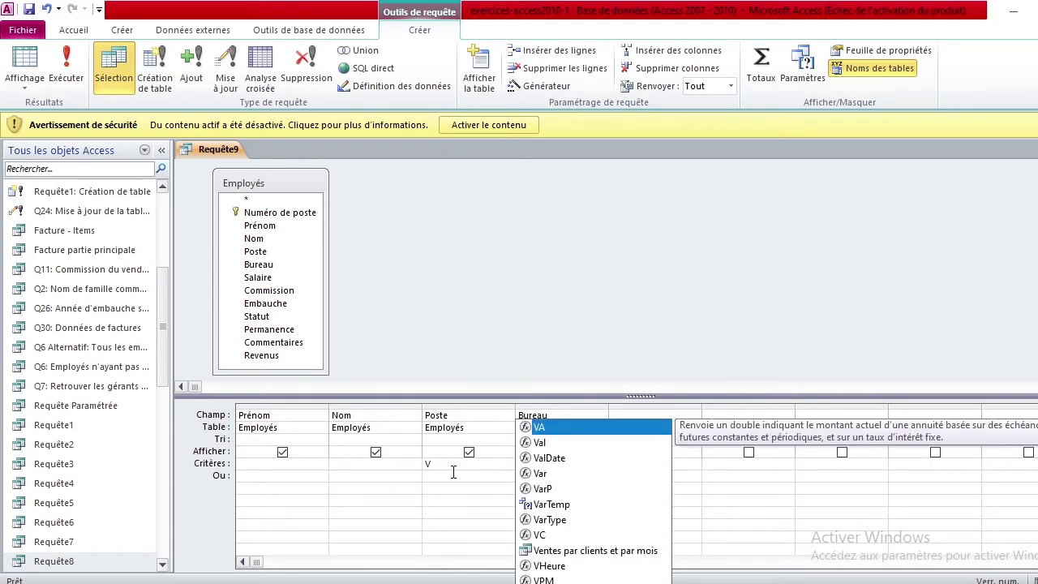
text(endeur)
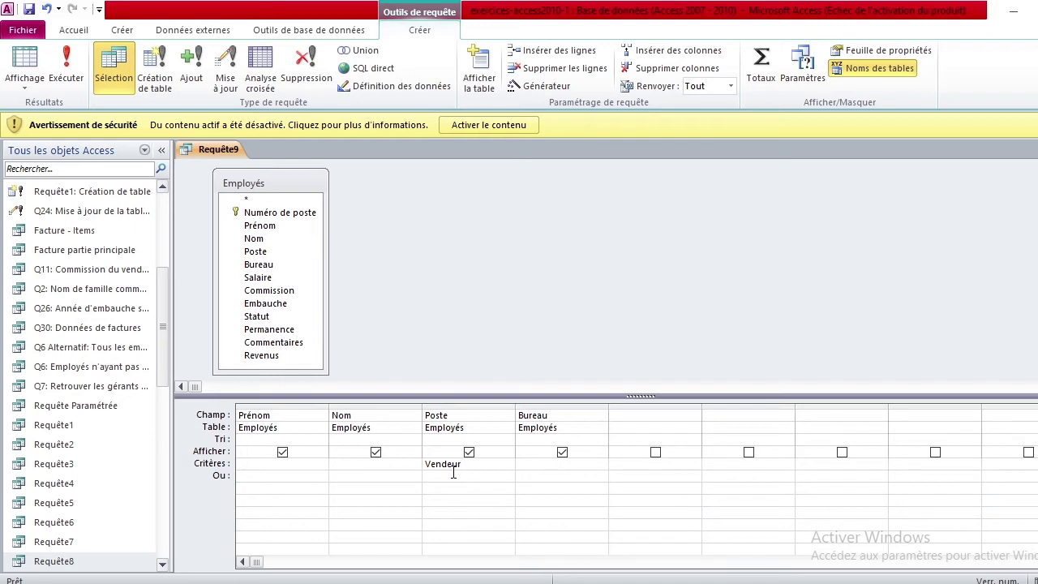
key(Tab)
drag(606, 407, 665, 411)
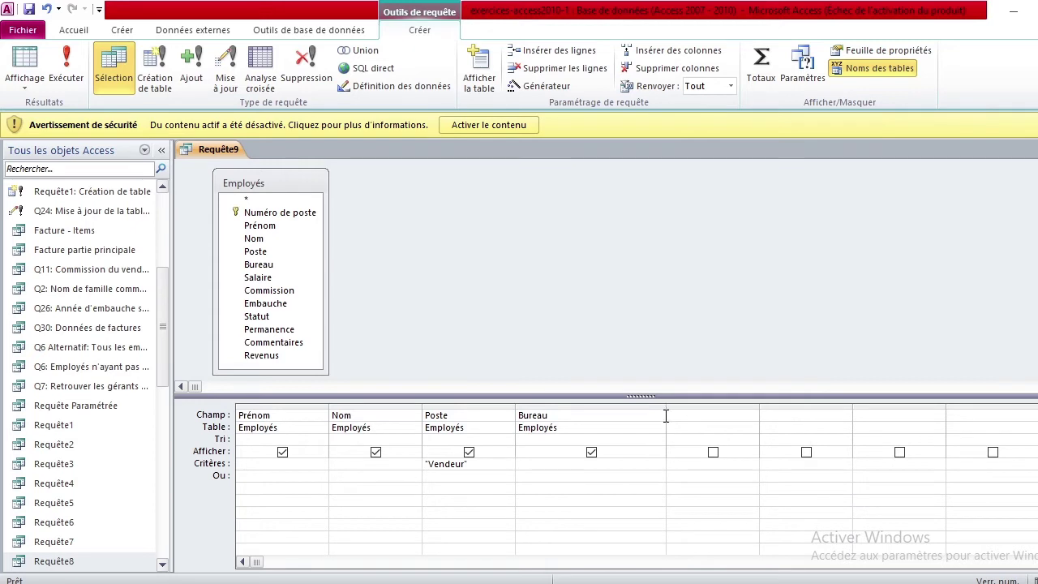
Enter the condition Montréal ou Québec for the Bureau field in the Ou row of the query grid.
click(591, 468)
text(M)
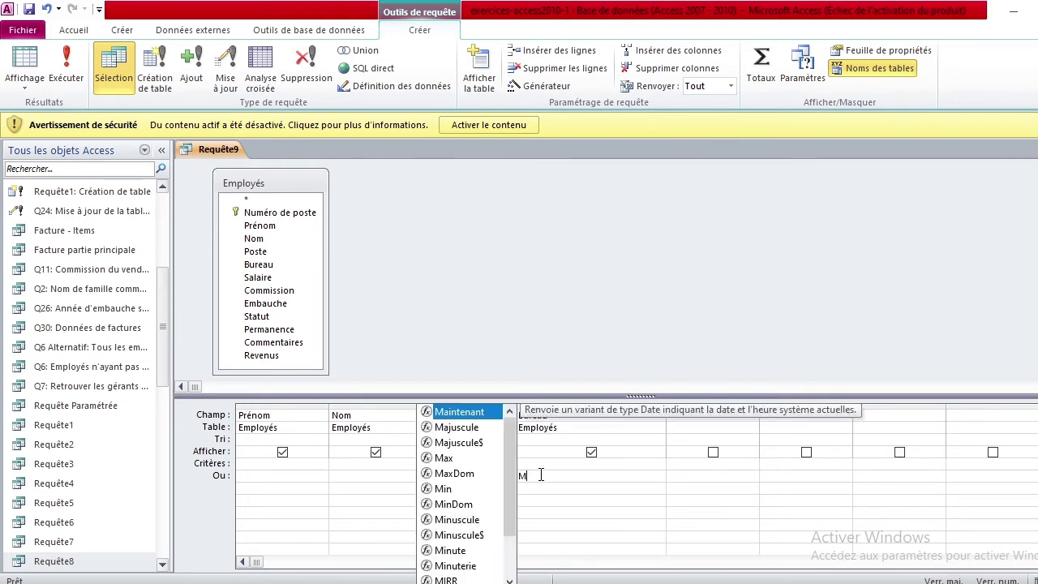
text(ont)
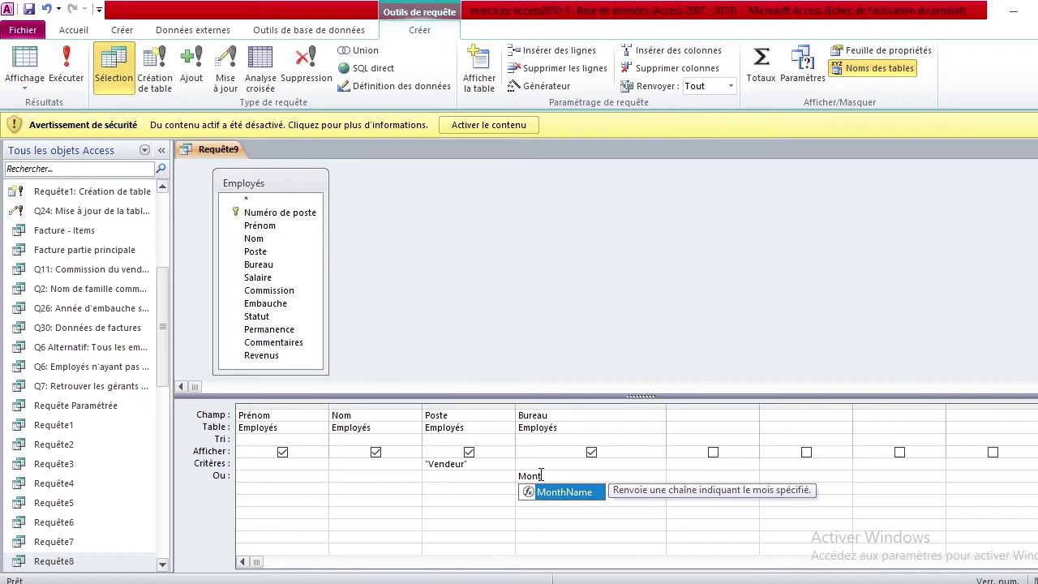
key(Escape)
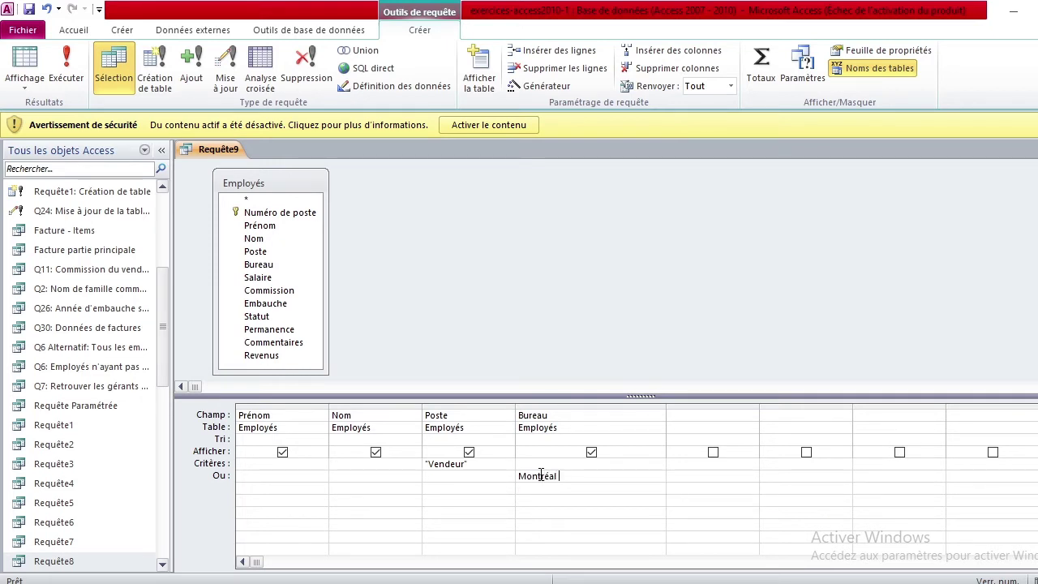
text(tréal ou Q)
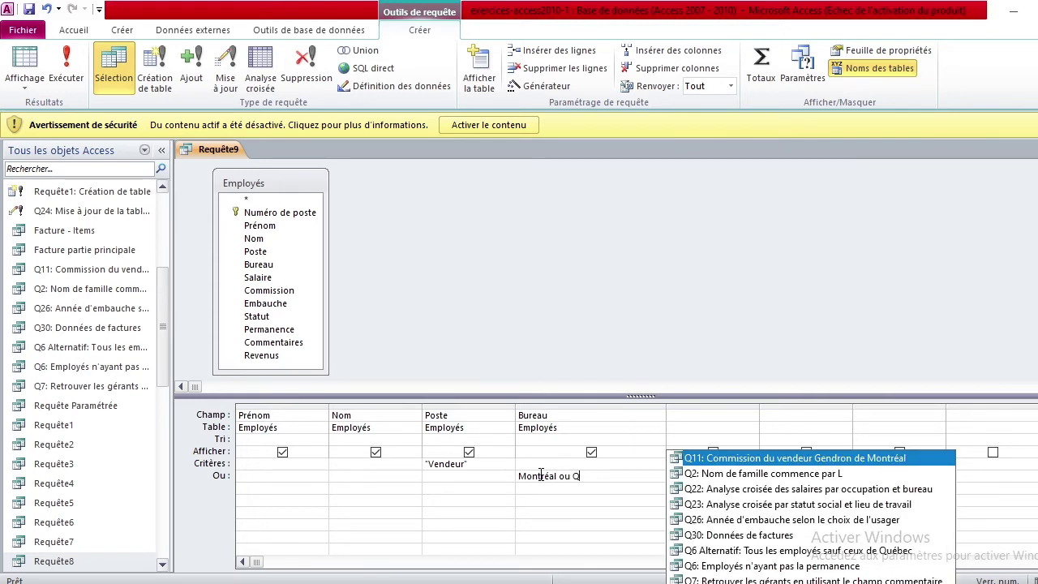
text(ué)
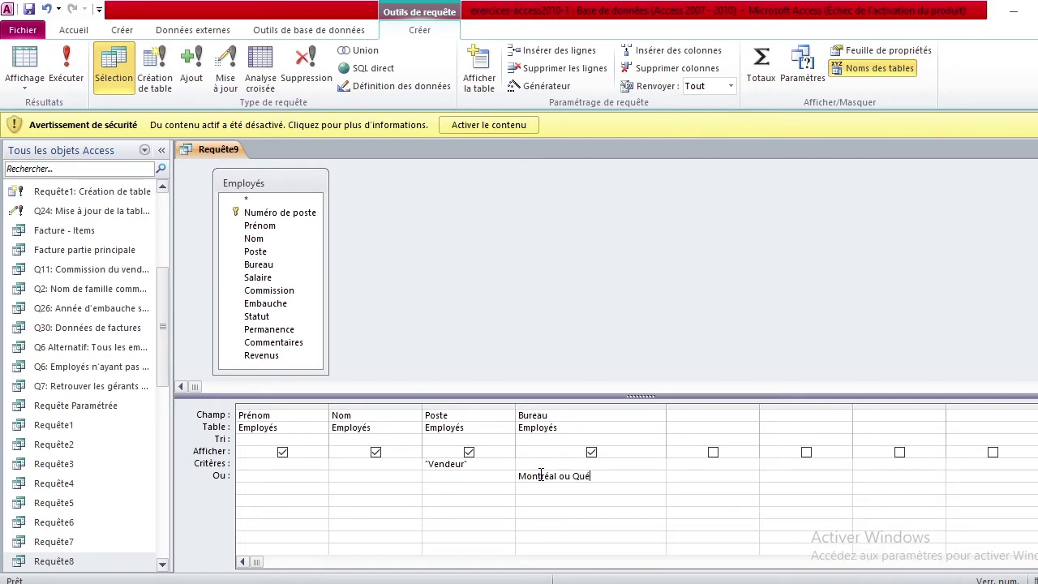
text(bec)
drag(524, 477, 571, 478)
key(Down)
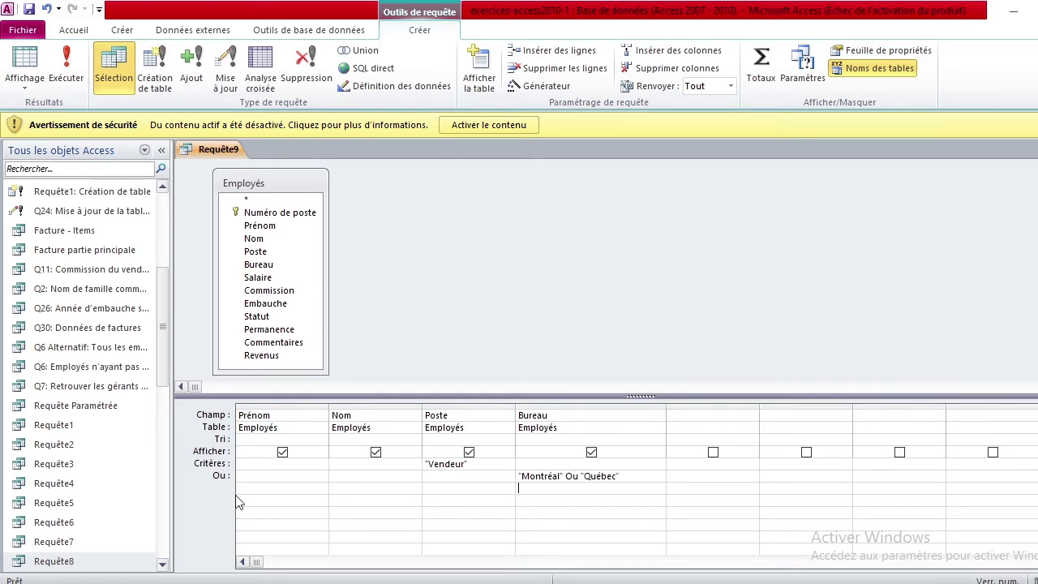
click(644, 479)
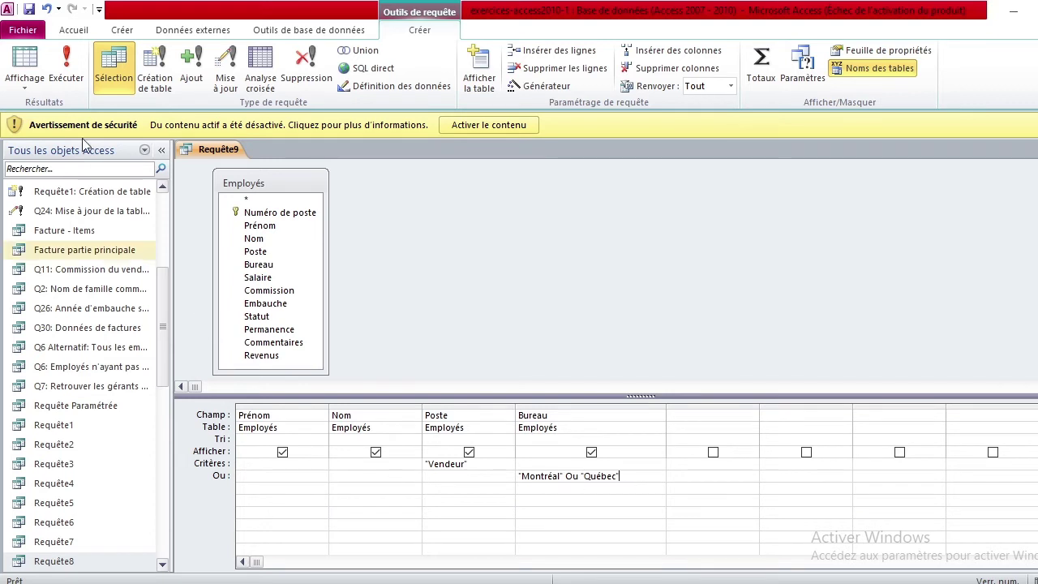
Run the query to view its records and return to its design view.
click(64, 65)
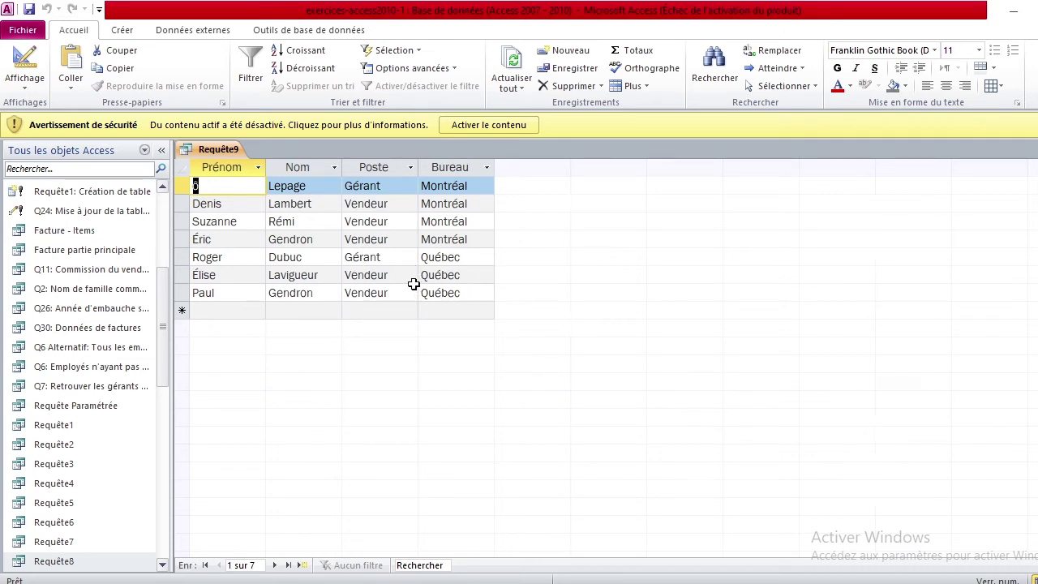
right_click(222, 151)
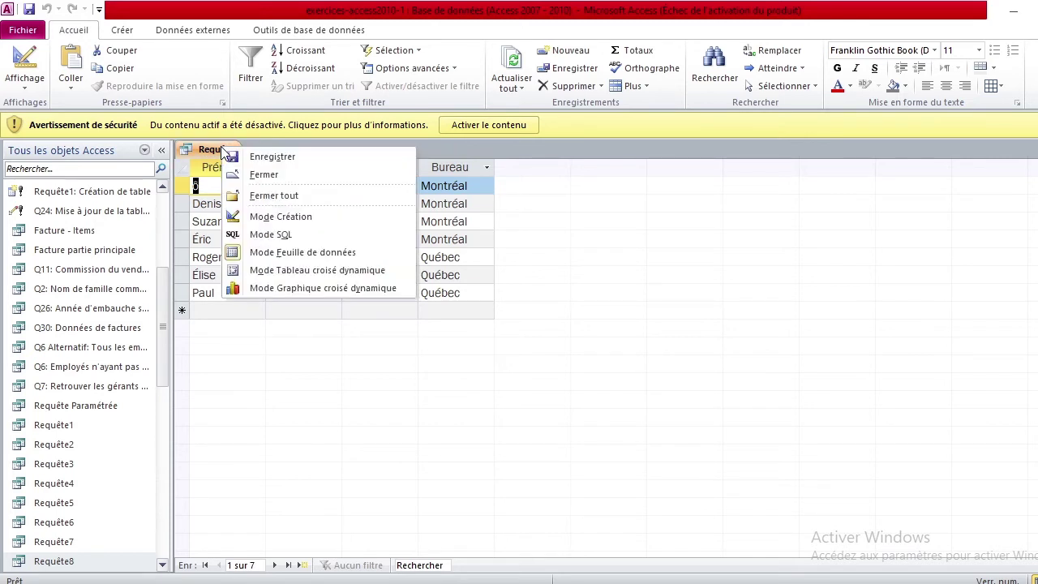
click(270, 219)
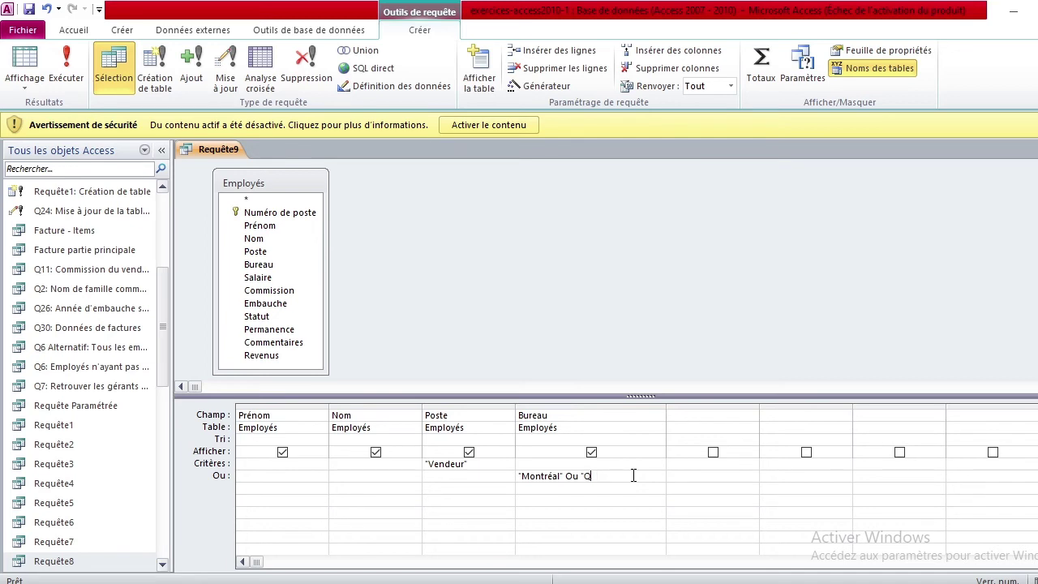
Clear the Montréal Ou Québec condition from the Bureau field's Ou row.
key(BackSpace)
key(BackSpace)
key(BackSpace)
click(577, 481)
key(BackSpace)
key(BackSpace)
key(BackSpace)
key(BackSpace)
key(BackSpace)
key(BackSpace)
key(BackSpace)
key(BackSpace)
key(BackSpace)
Set the Bureau field's criterion to Montréal in the Critères row, alongside the Vendeur criterion.
key(Caps_Lock)
text(M)
key(Caps_Lock)
text(o)
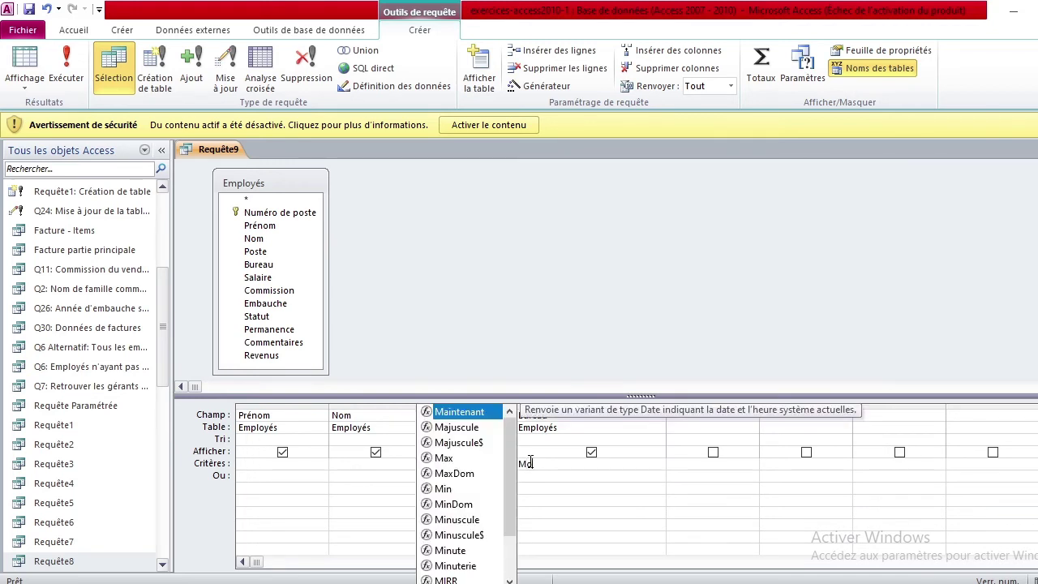
text(ntr)
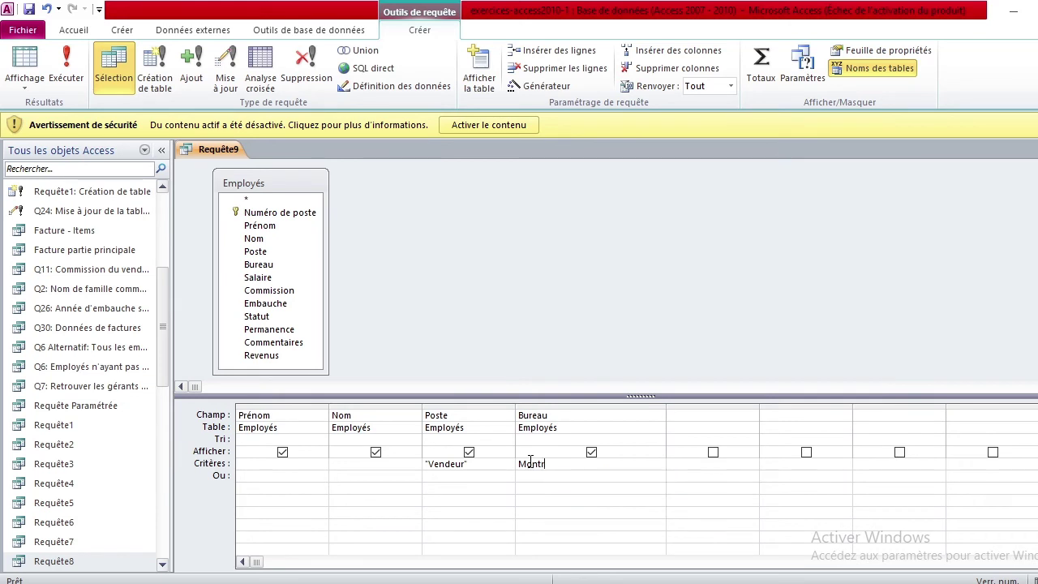
text(éal)
key(Tab)
Add an alternative condition in the Ou row with Vendeur for Poste and Québec for Bureau.
click(504, 474)
key(Caps_Lock)
text(V)
key(Caps_Lock)
text(endeur)
key(Tab)
key(Caps_Lock)
text(Q)
key(Caps_Lock)
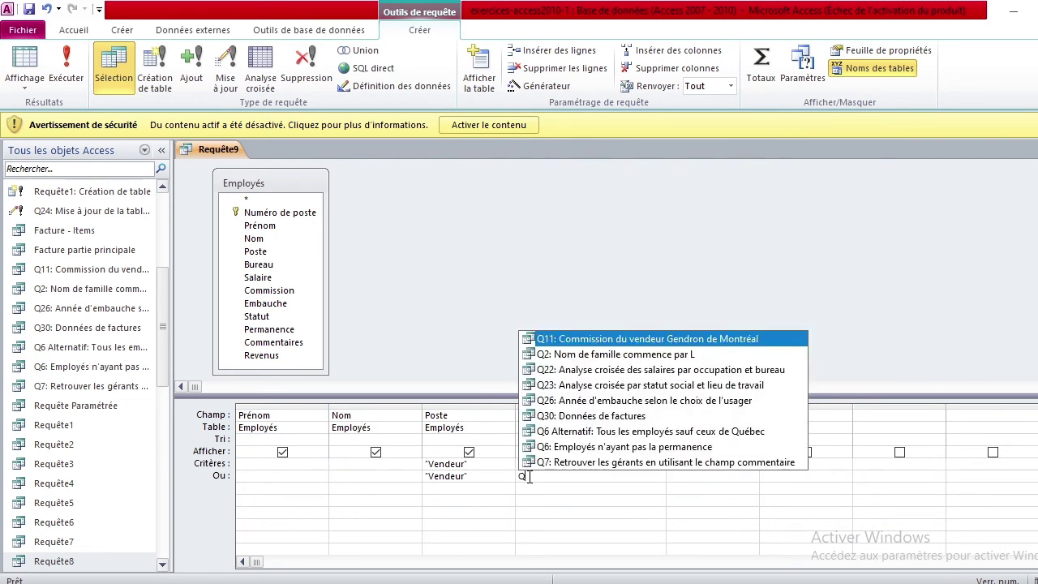
text(uébec)
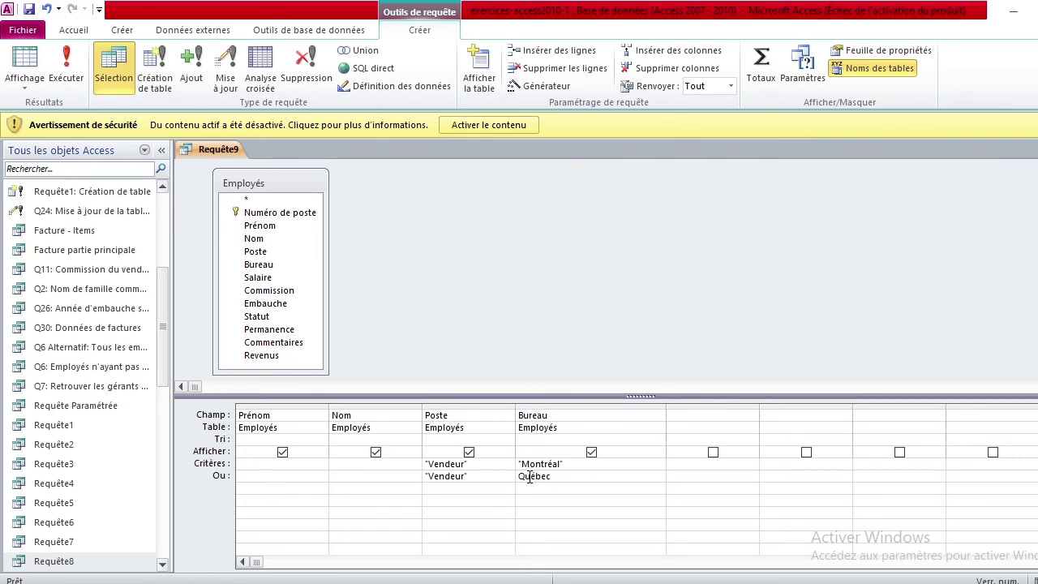
key(Tab)
Review both criteria rows, run the query and check the Bureau values of the returned records.
drag(428, 464, 560, 460)
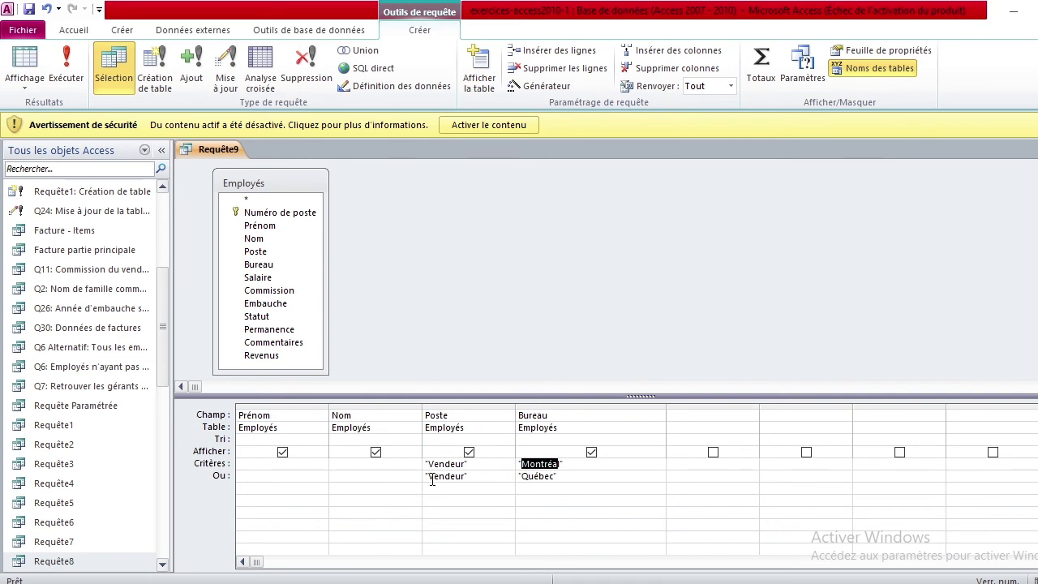
drag(428, 476, 464, 477)
click(545, 476)
drag(522, 463, 552, 461)
click(215, 154)
click(69, 60)
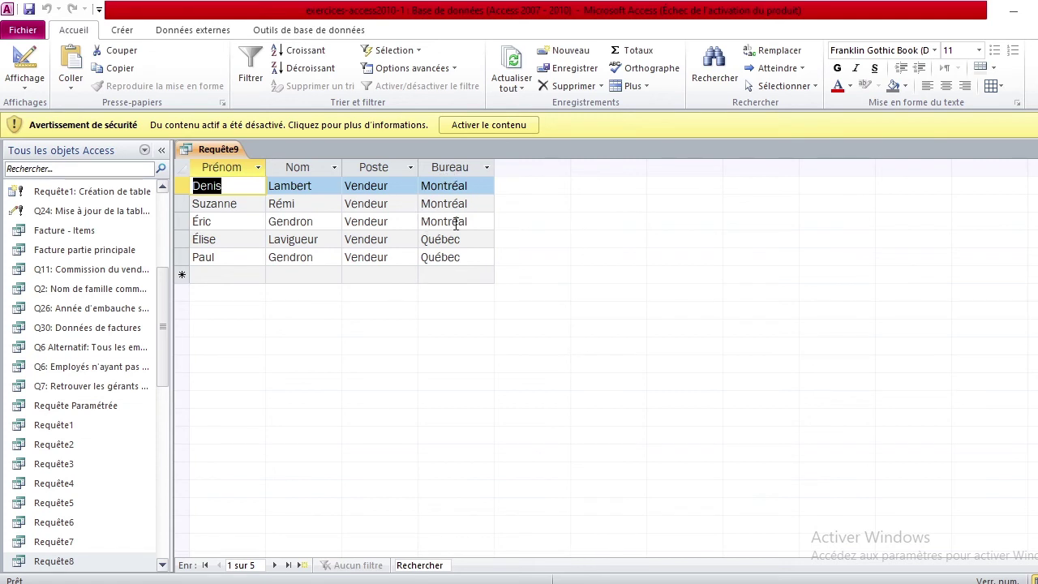
drag(432, 186, 446, 229)
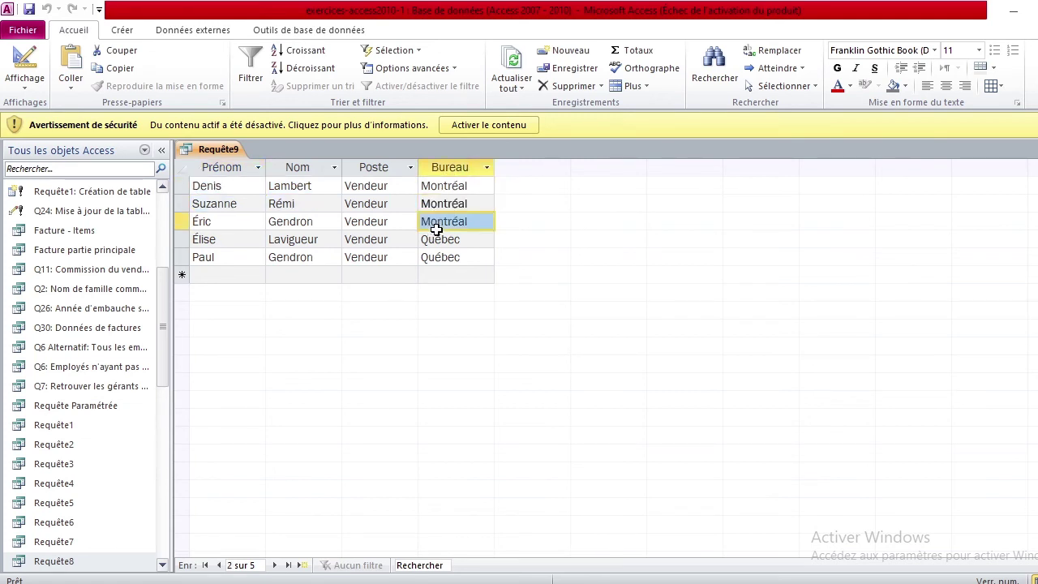
Check the Bureau values of the last Montréal record and the Québec records in the results.
click(440, 224)
click(437, 241)
click(443, 269)
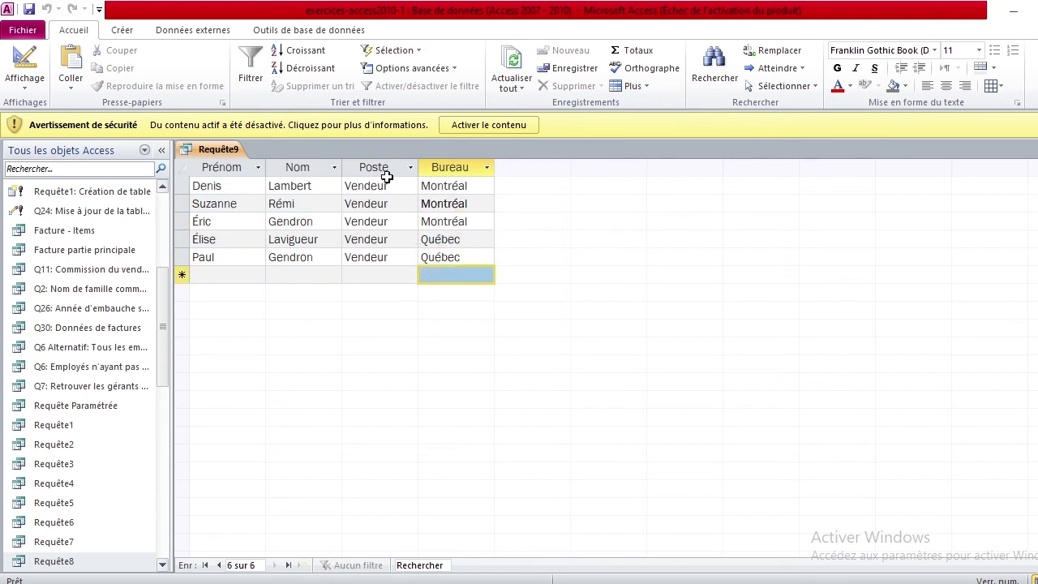
Return to the query's Design view and replace the Poste condition in the Ou row with gérant.
right_click(214, 148)
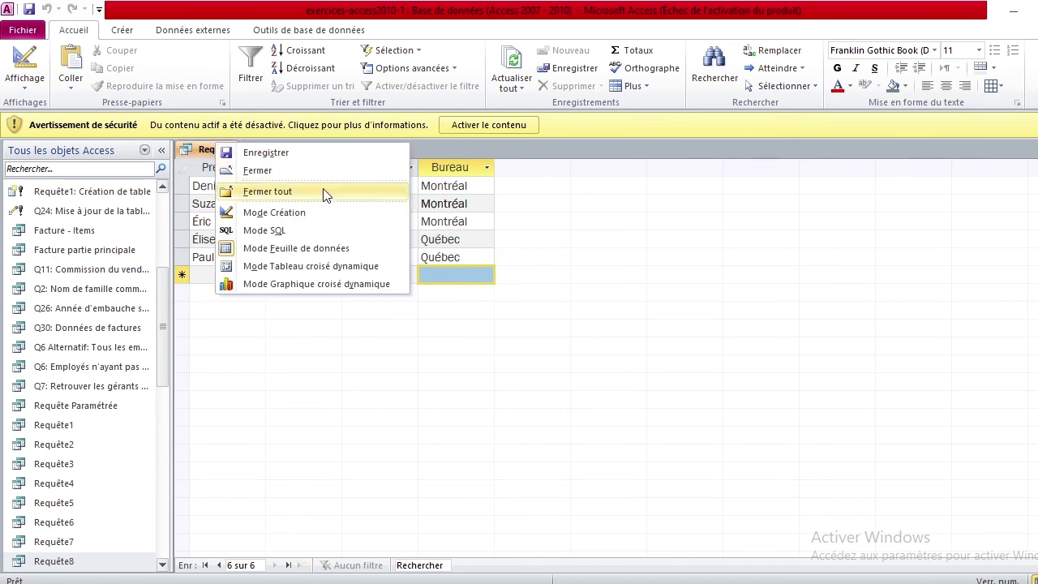
click(332, 214)
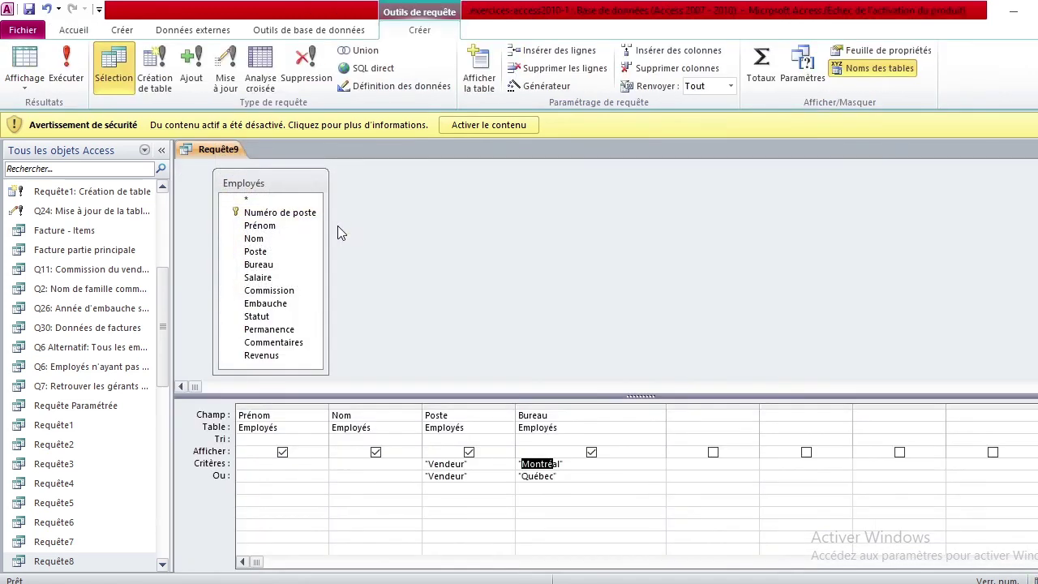
click(474, 476)
key(BackSpace)
key(BackSpace)
key(BackSpace)
key(BackSpace)
key(BackSpace)
key(BackSpace)
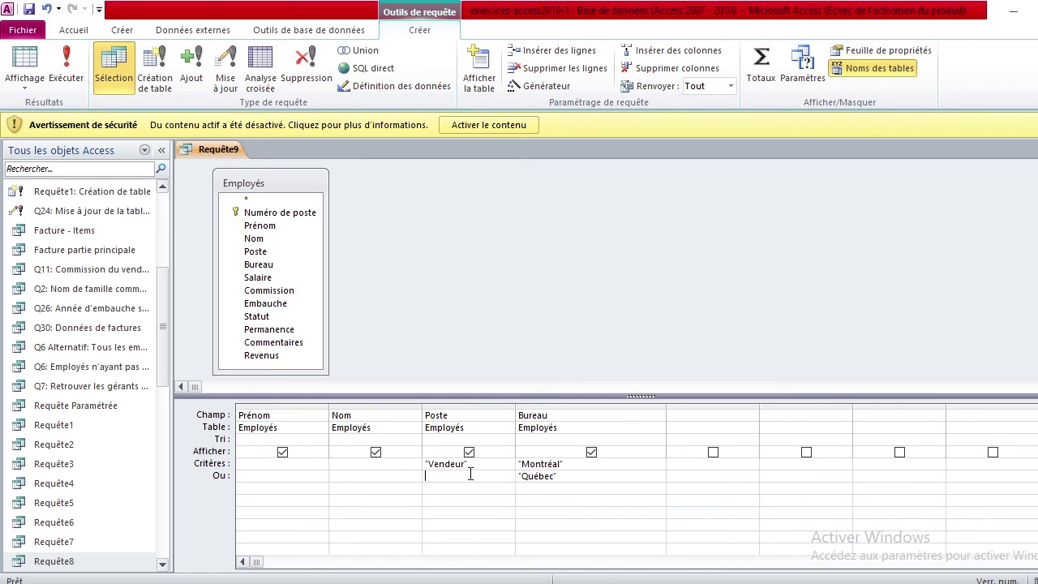
text(gérant)
Run the query, check the first record's Bureau value and return to Design view.
click(67, 65)
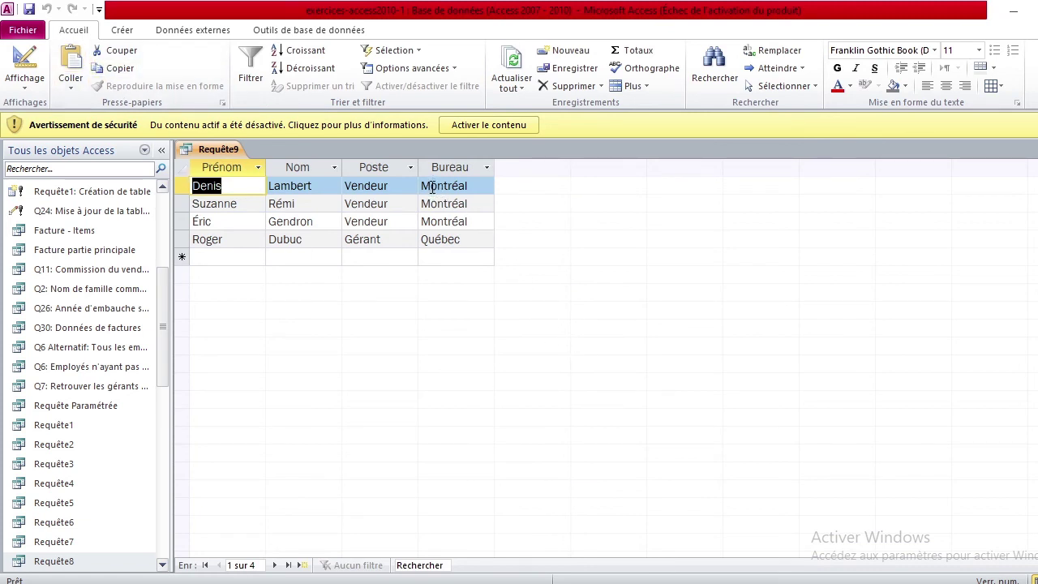
drag(430, 188, 452, 187)
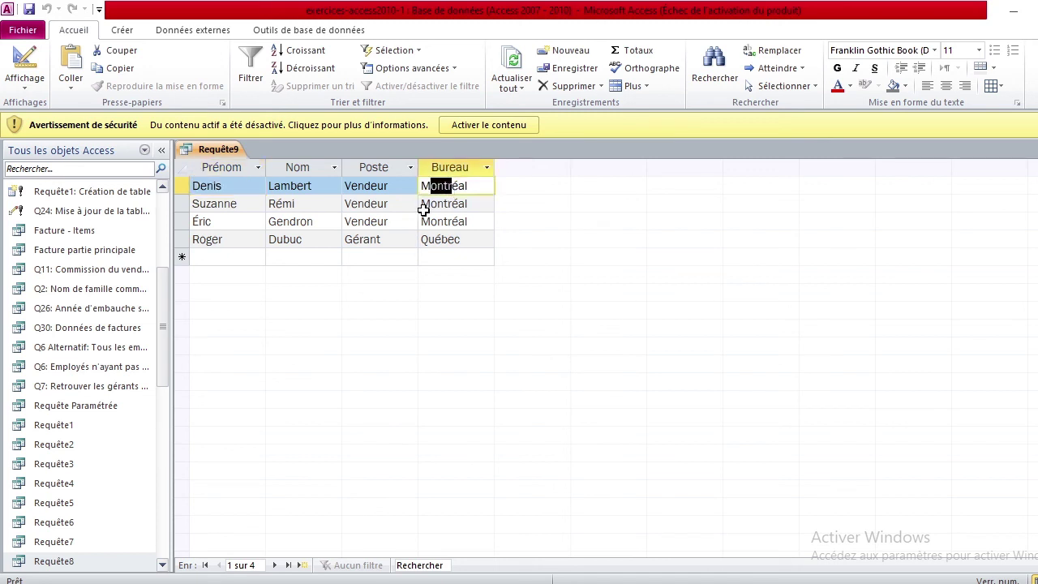
right_click(216, 154)
click(315, 234)
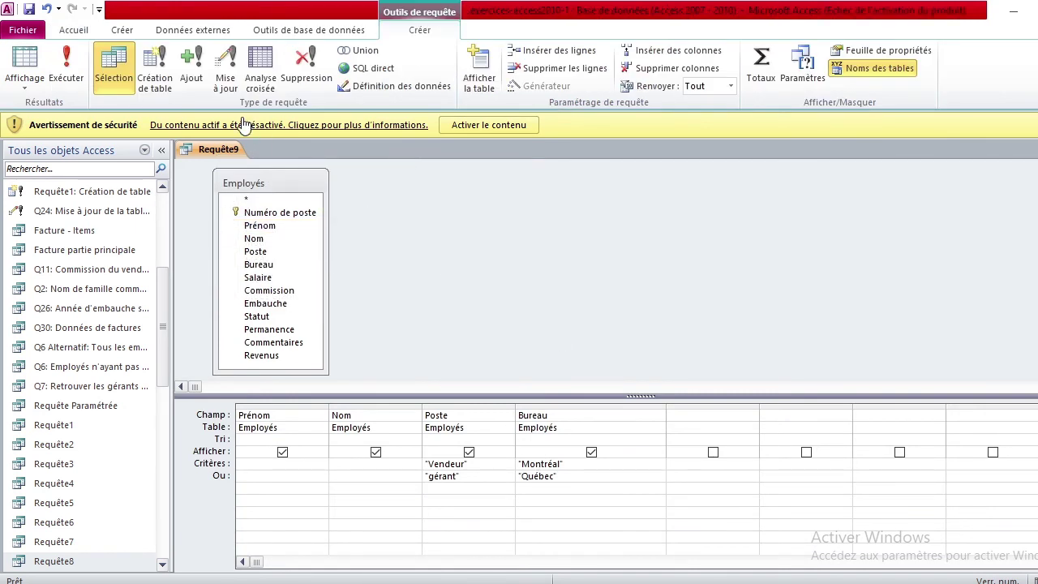
right_click(215, 151)
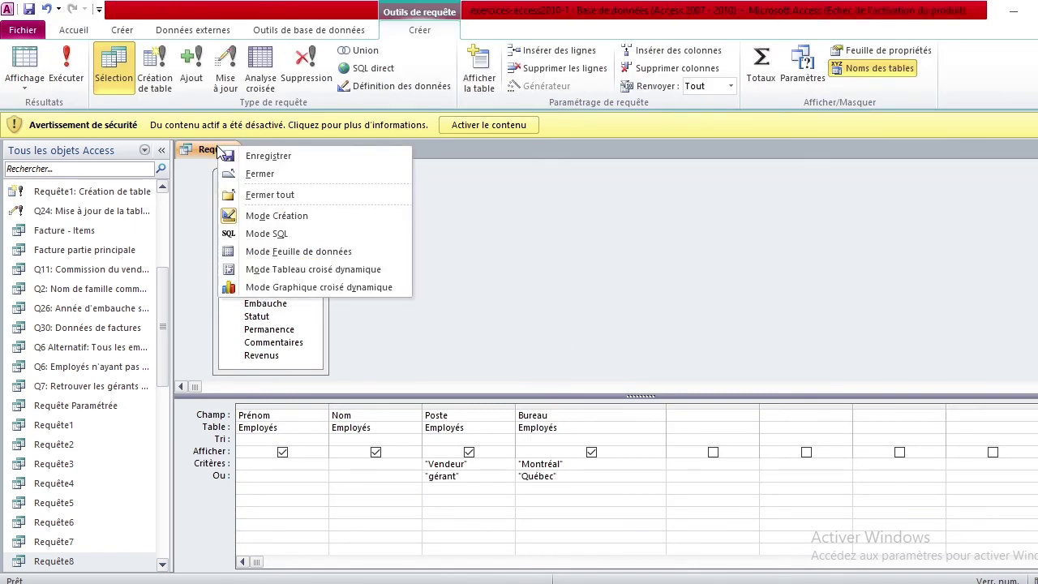
click(270, 219)
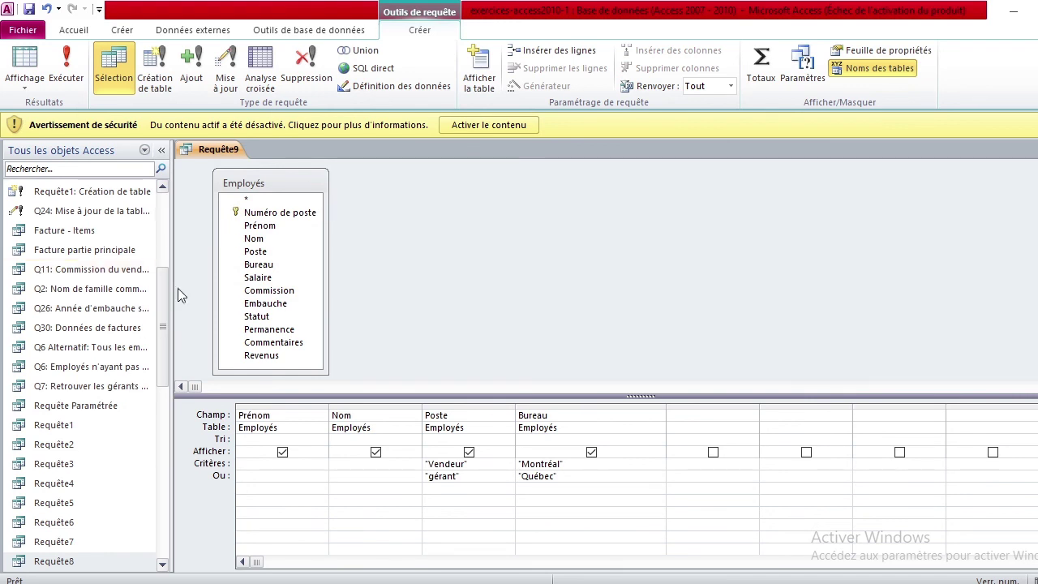
Save the query under the name Requête9 and close it.
right_click(216, 146)
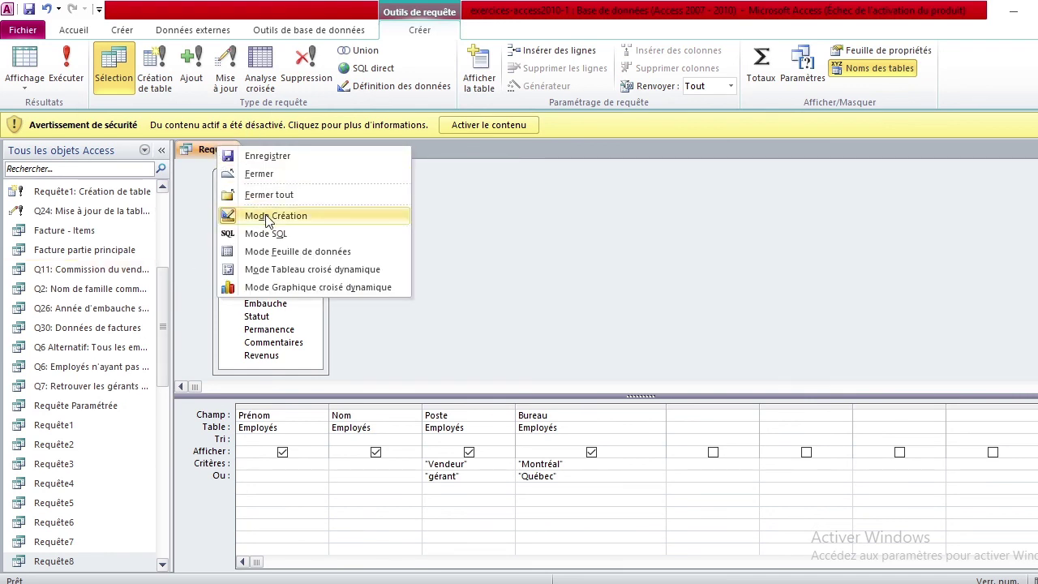
click(268, 156)
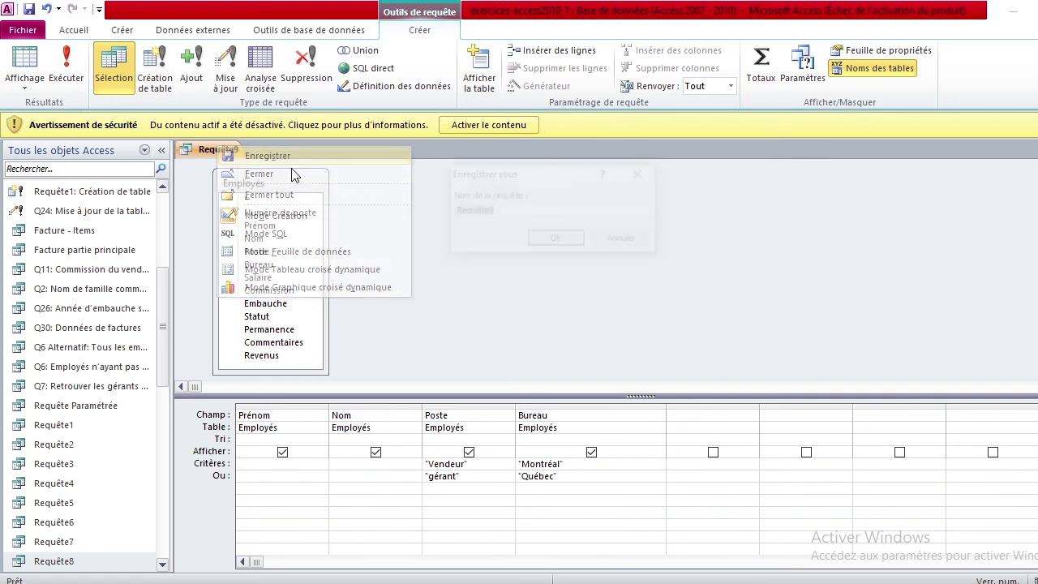
click(540, 240)
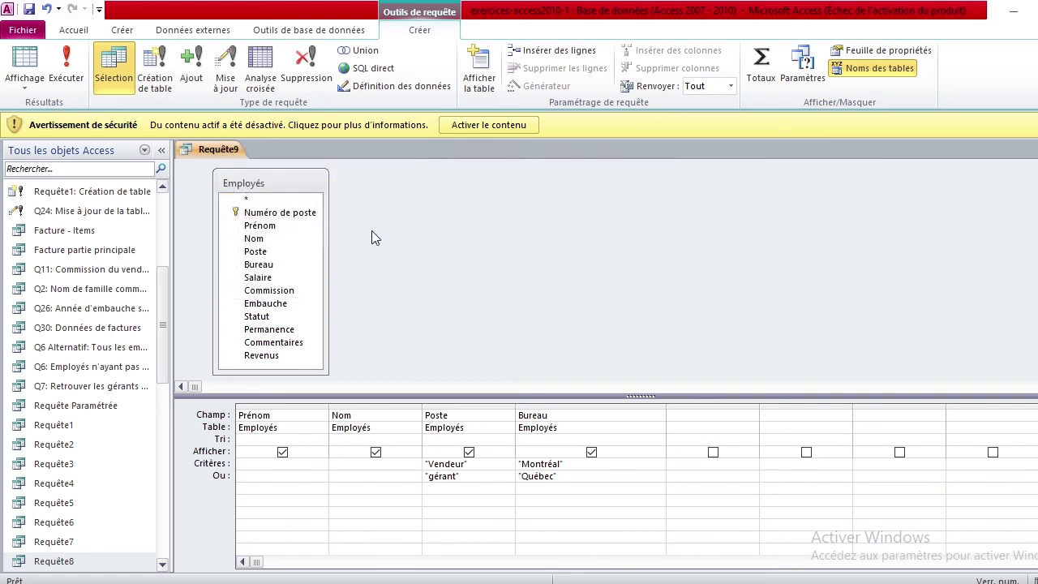
right_click(234, 152)
click(274, 183)
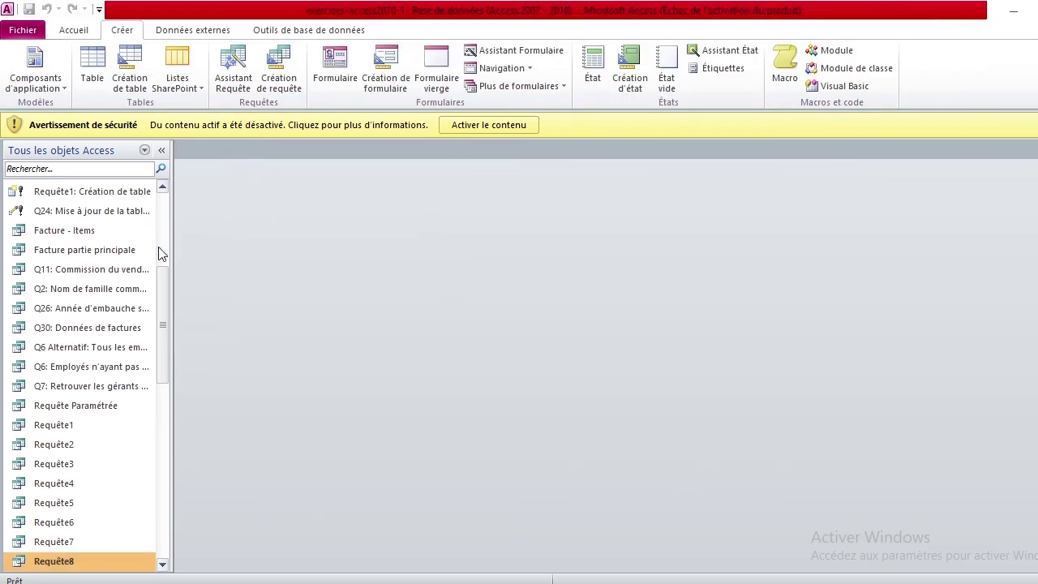
Open the saved query Requête9 from the list of database objects.
scroll(121, 438, down, 2)
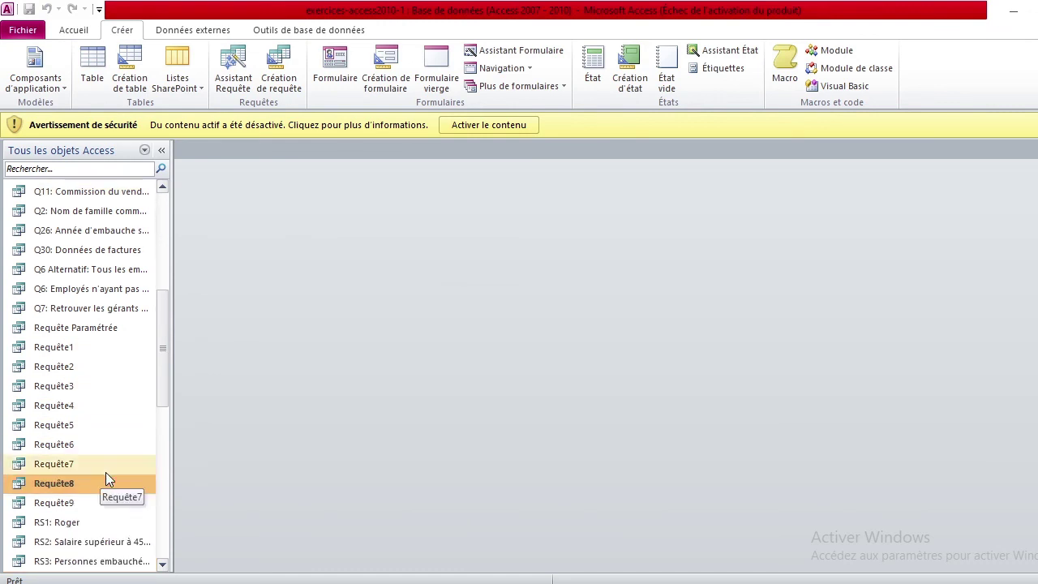
double_click(117, 505)
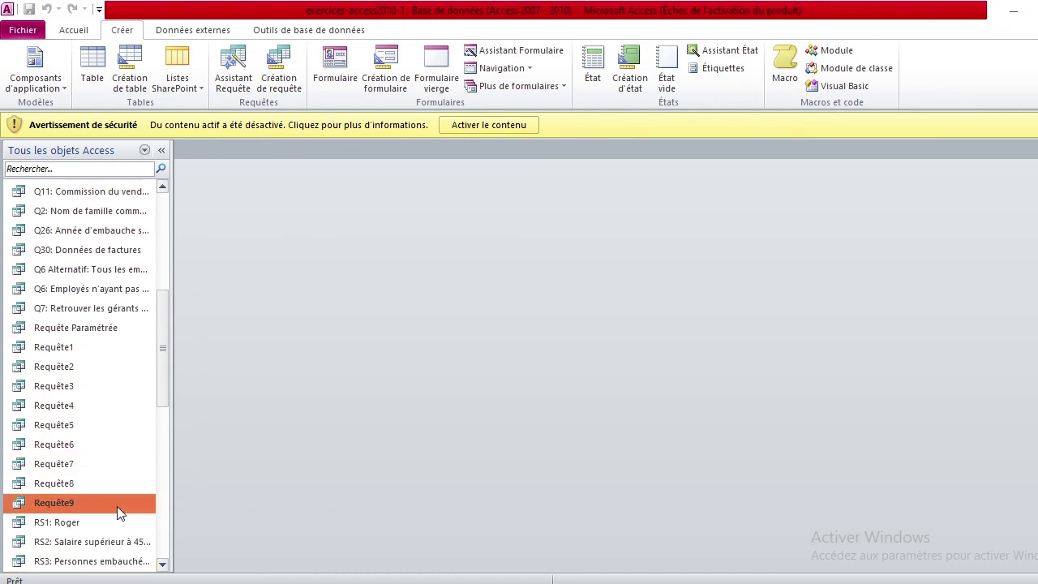